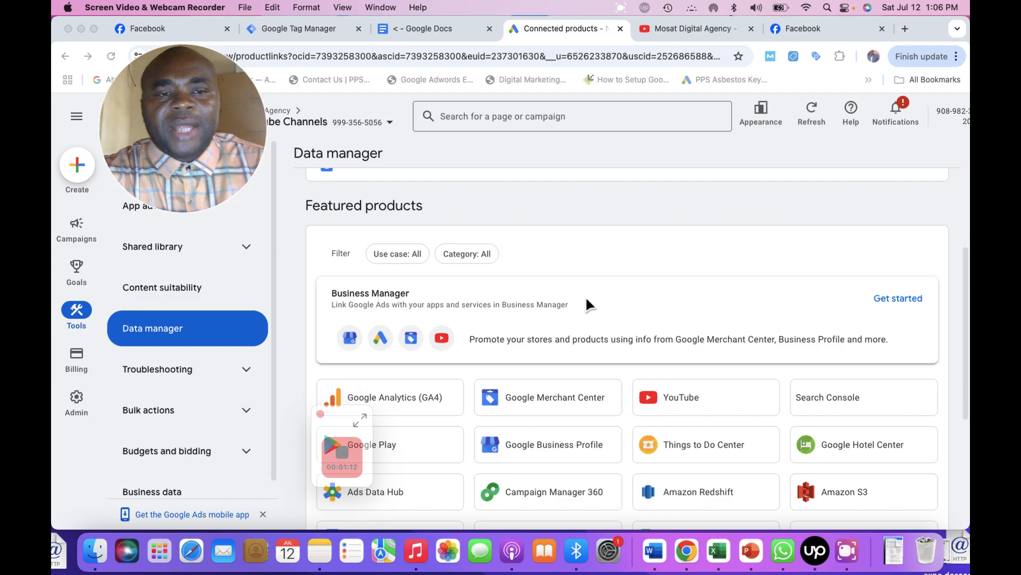
Go to Data manager under Tools to show the Connected products page with the Google tag.
{"action": "left_click", "coordinate": [282, 266]}
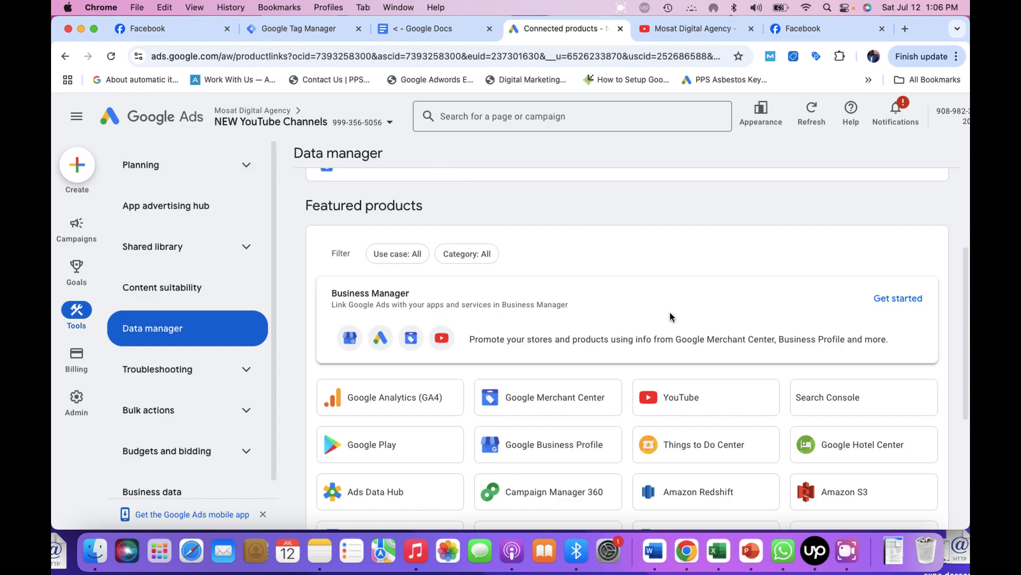
{"action": "left_click", "coordinate": [849, 555]}
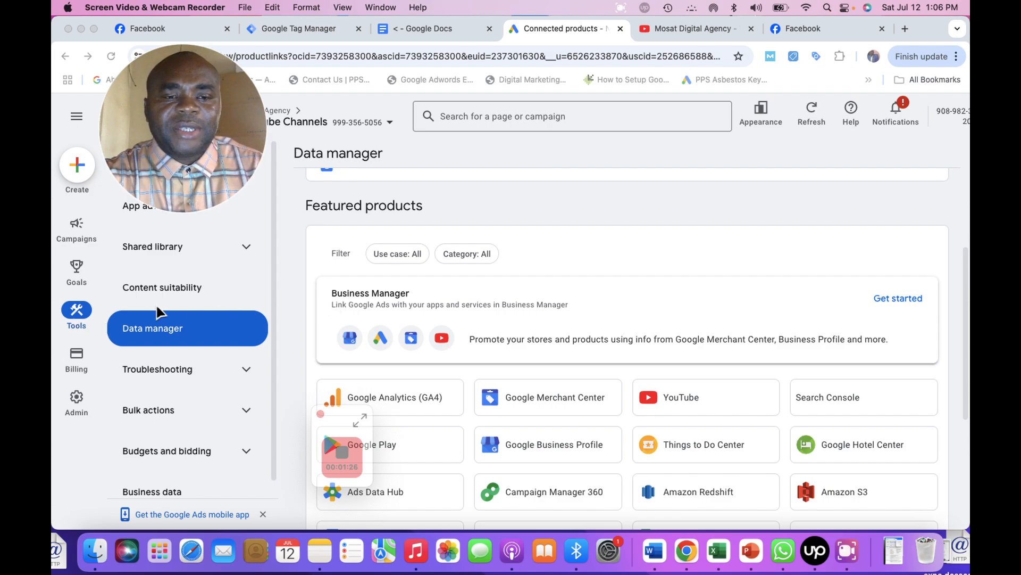
{"action": "left_click", "coordinate": [504, 194]}
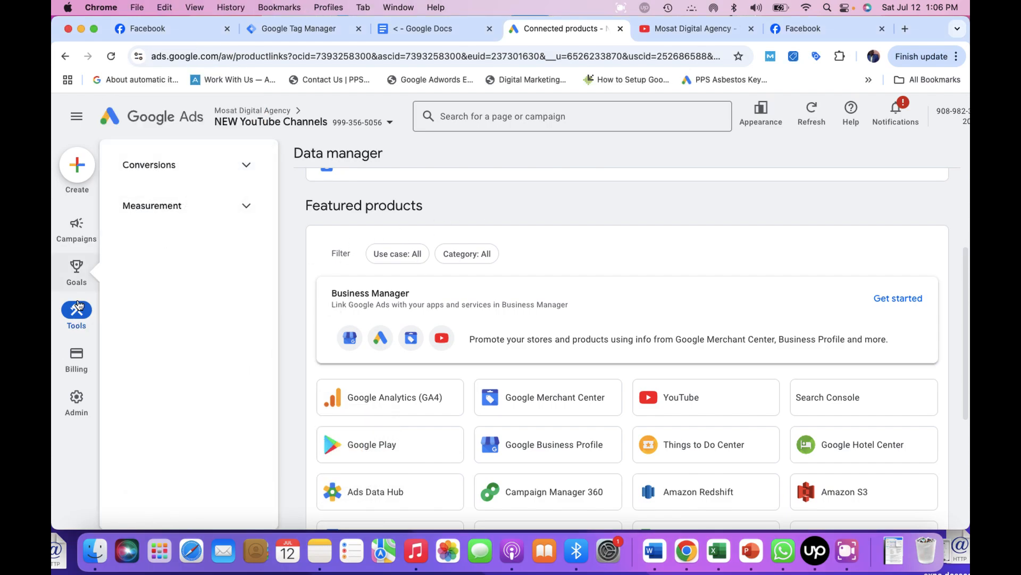
{"action": "left_click", "coordinate": [76, 325]}
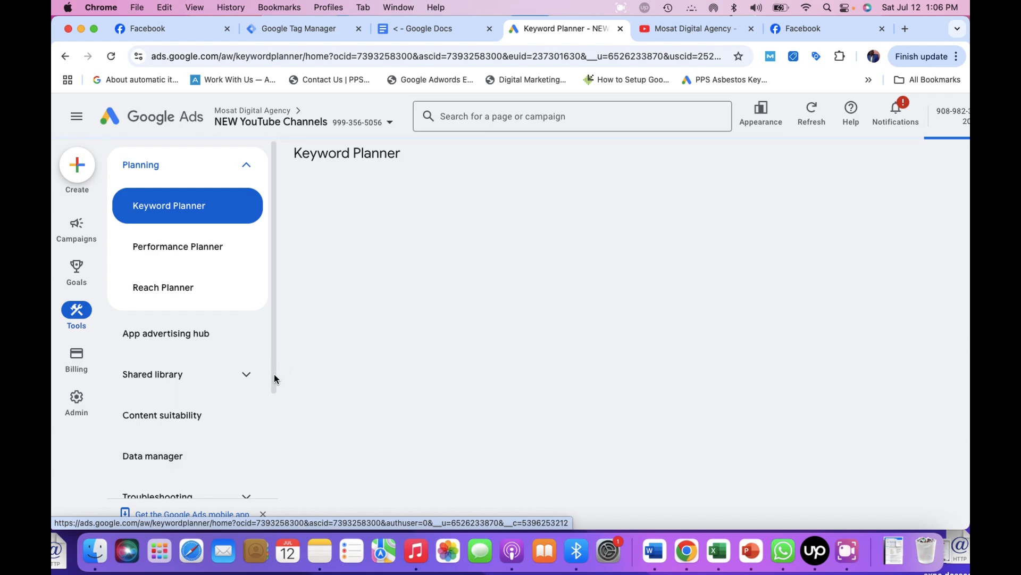
{"action": "left_click_drag", "start_coordinate": [273, 376], "coordinate": [274, 428]}
{"action": "mouse_move", "coordinate": [80, 400]}
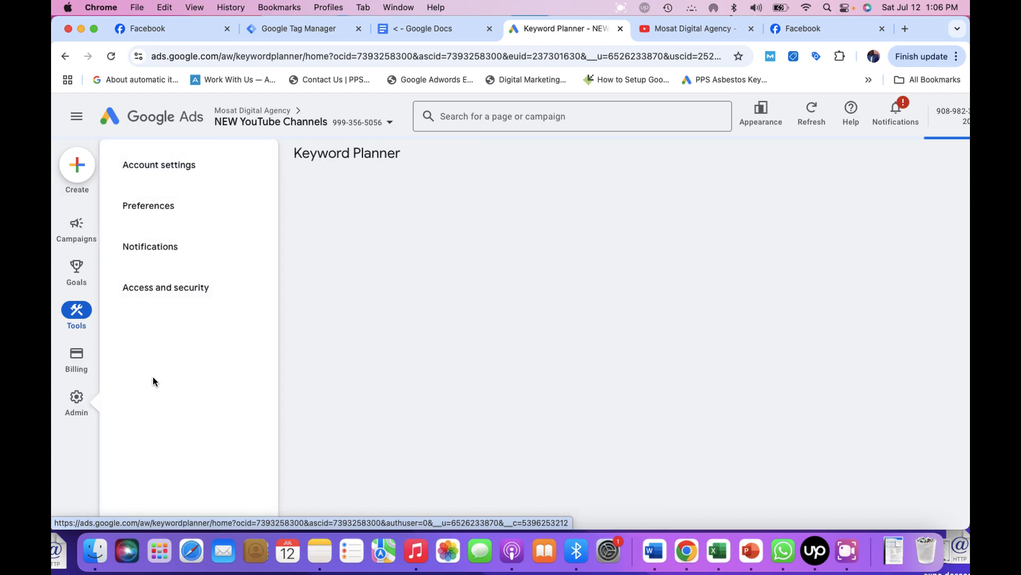
{"action": "mouse_move", "coordinate": [79, 315]}
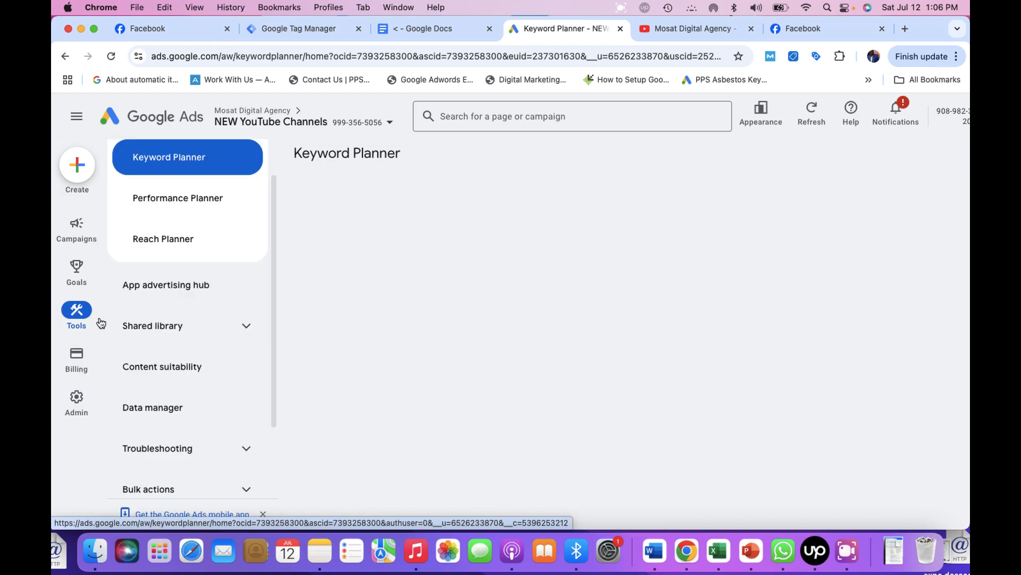
{"action": "left_click", "coordinate": [176, 411]}
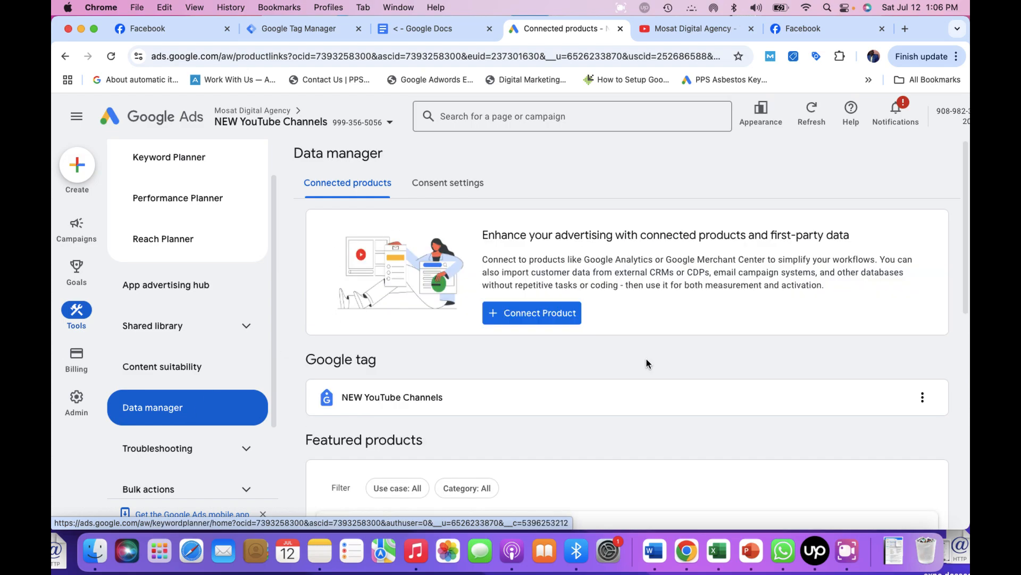
Scroll to Featured products and open the YouTube tile's channel and video linking options.
{"action": "left_click", "coordinate": [845, 552]}
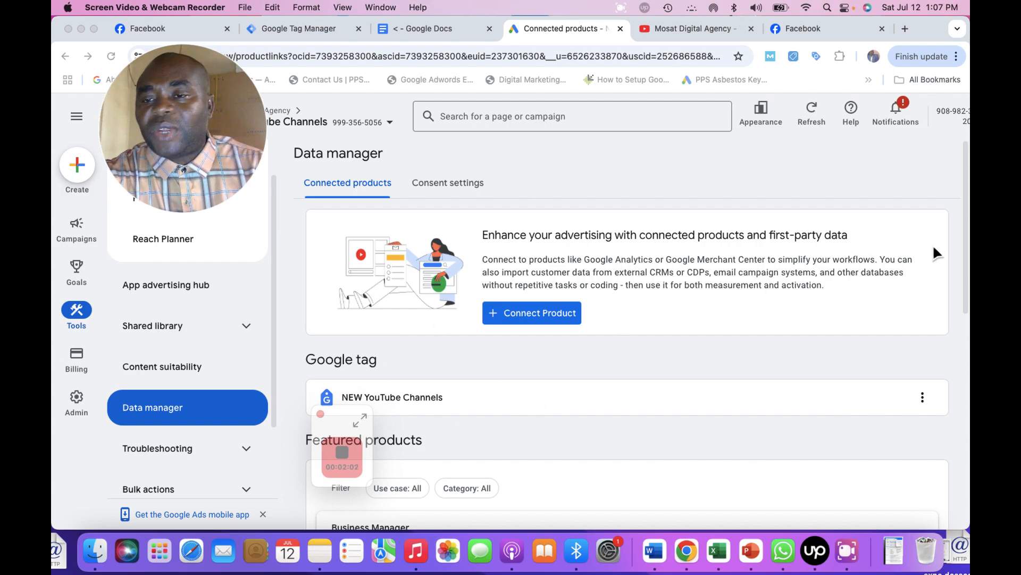
{"action": "left_click", "coordinate": [965, 270]}
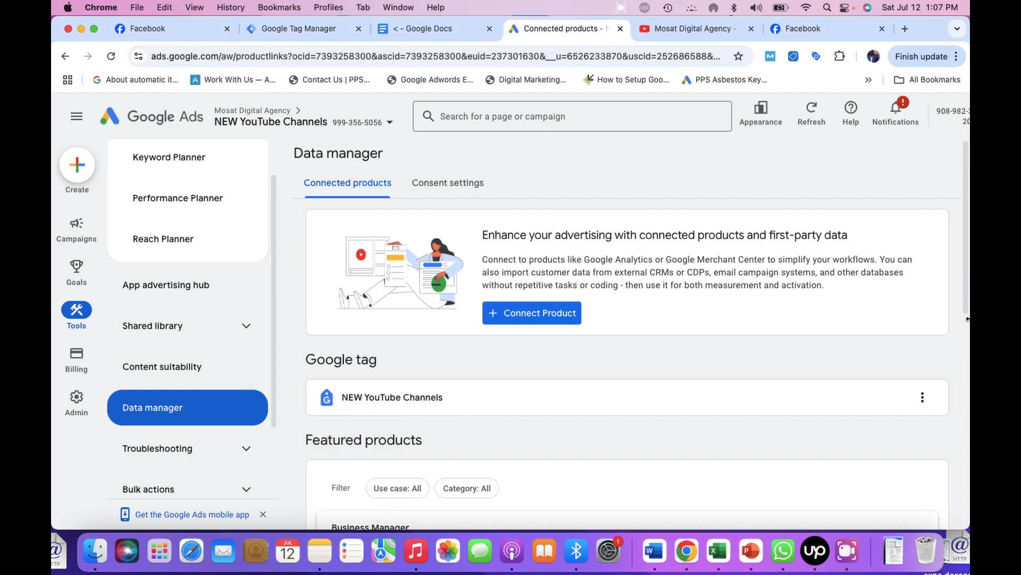
{"action": "left_click_drag", "start_coordinate": [965, 300], "coordinate": [966, 424]}
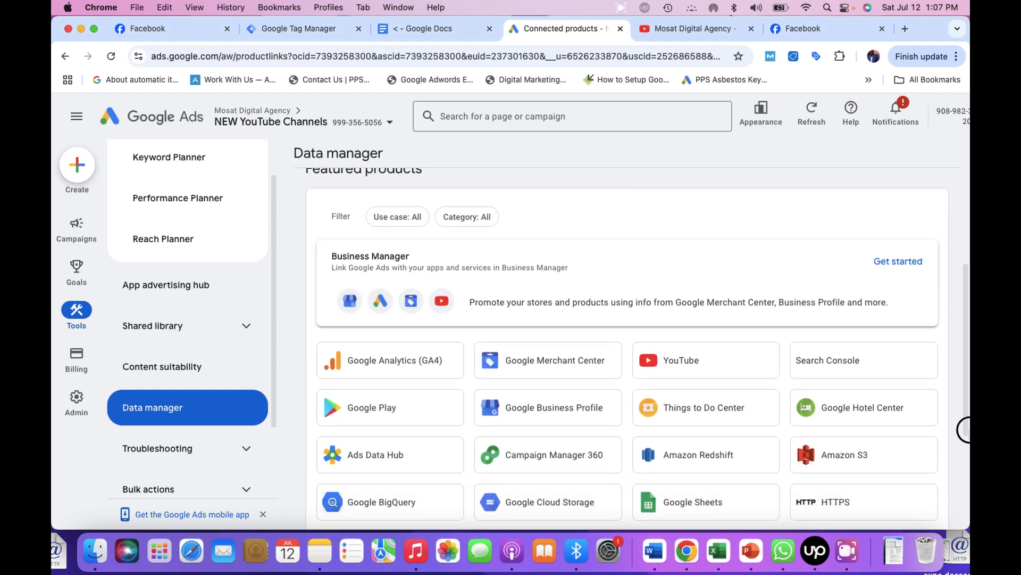
{"action": "left_click", "coordinate": [690, 366]}
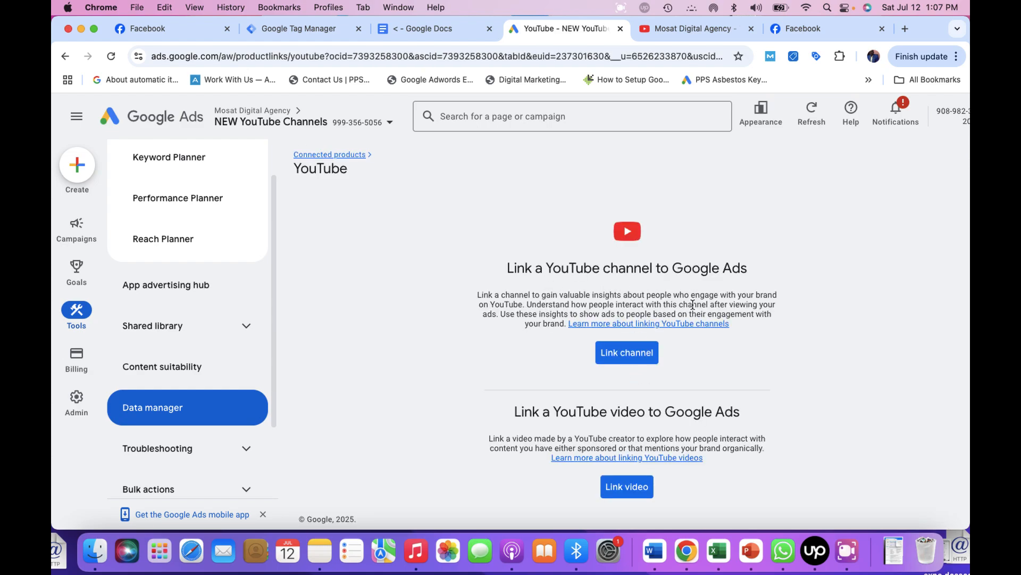
{"action": "left_click", "coordinate": [847, 550]}
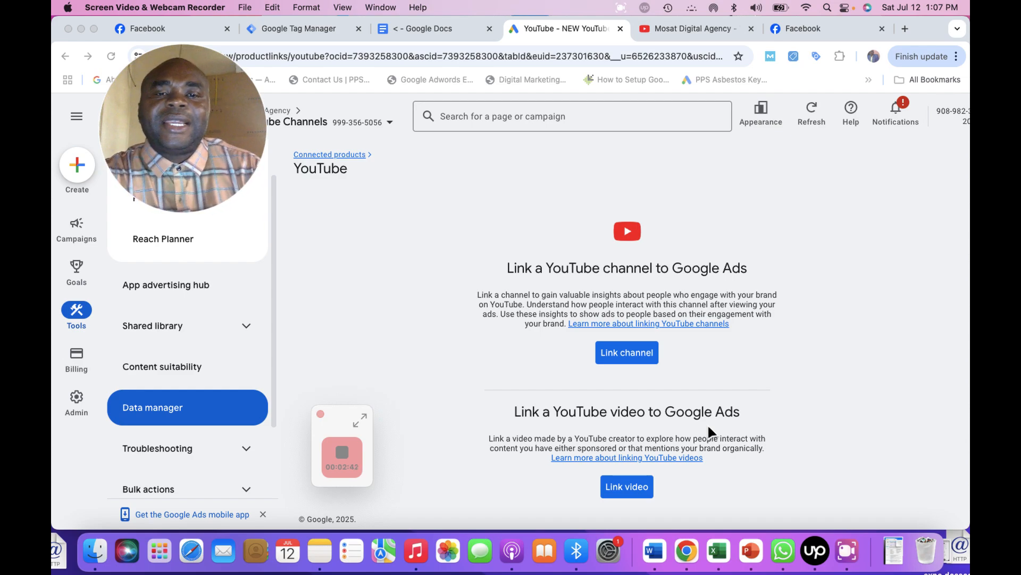
{"action": "left_click", "coordinate": [620, 356]}
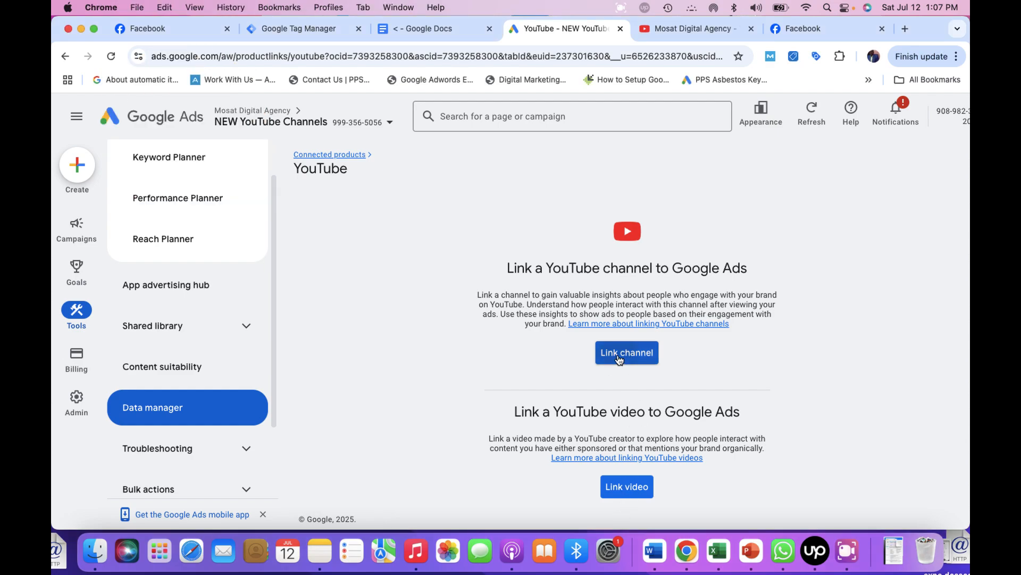
Start a YouTube channel link, paste the channel URL, select Mosat Digital Agency and continue.
{"action": "left_click", "coordinate": [618, 359]}
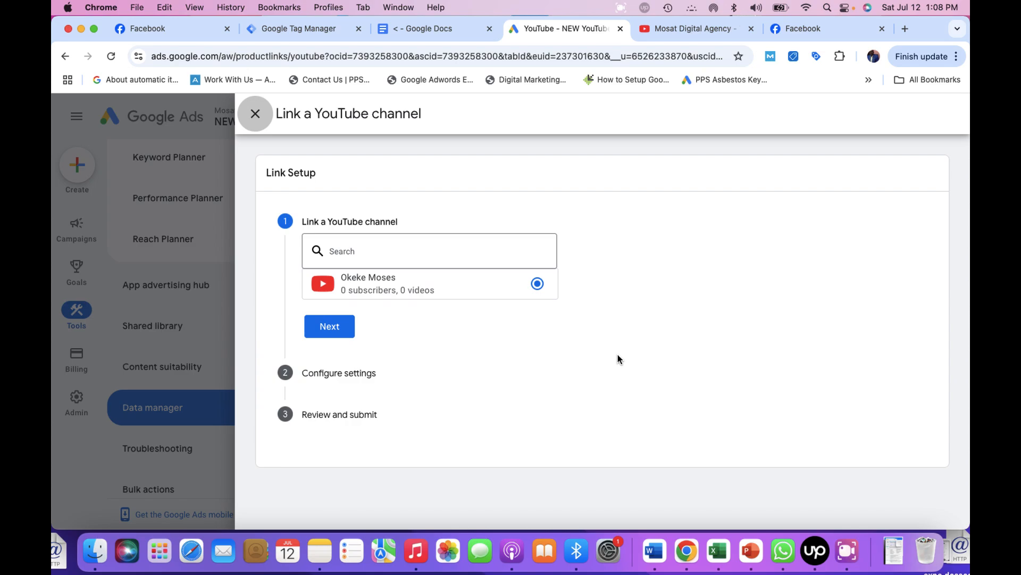
{"action": "left_click", "coordinate": [819, 552]}
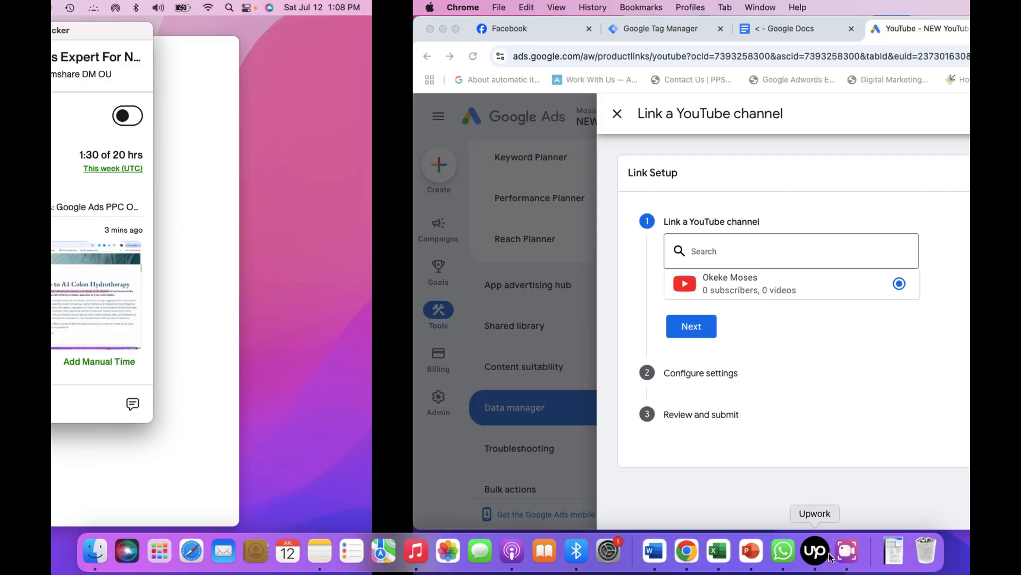
{"action": "left_click", "coordinate": [855, 557]}
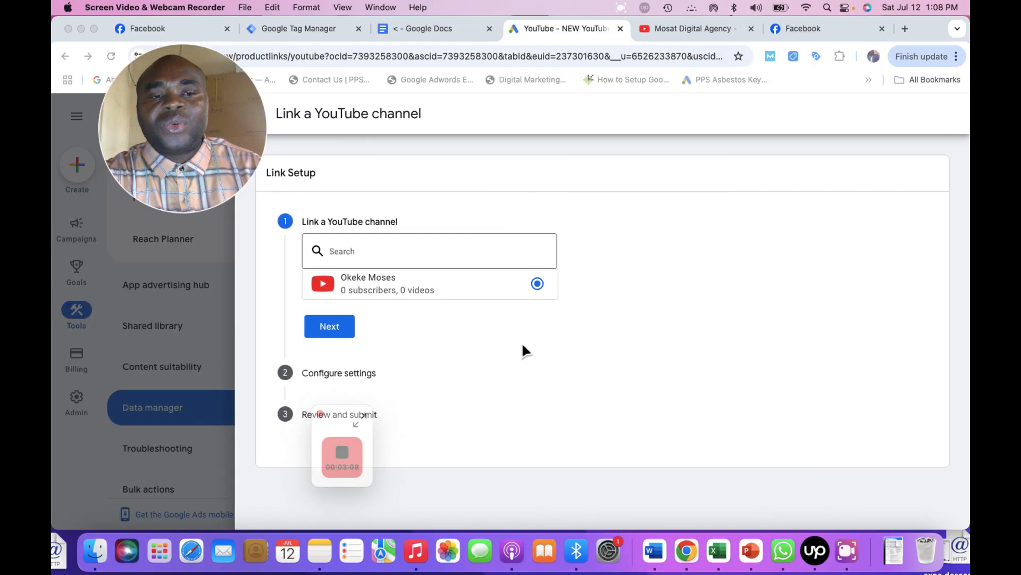
{"action": "left_click", "coordinate": [337, 247]}
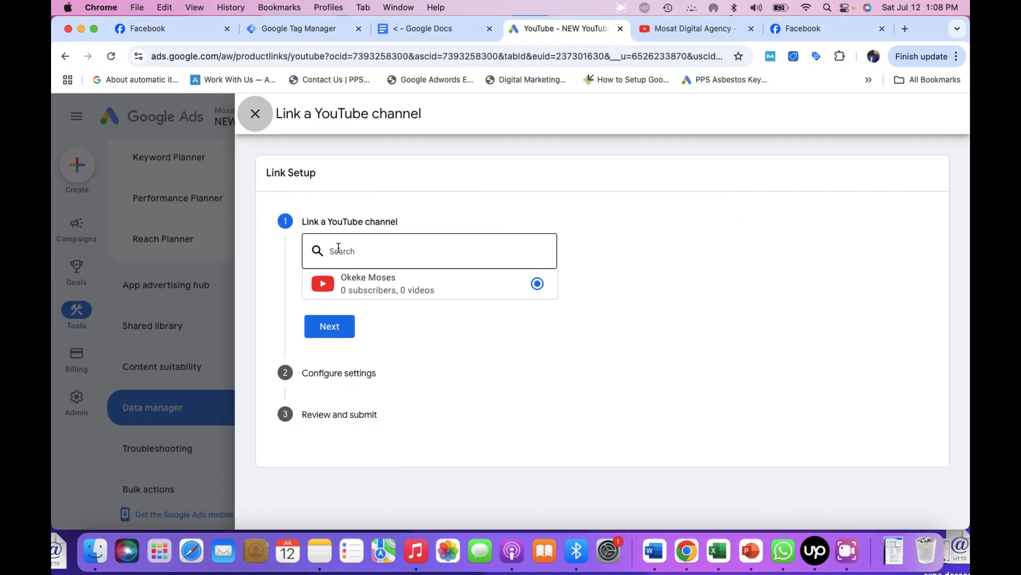
{"action": "left_click", "coordinate": [339, 248]}
{"action": "type", "text": "https://www.youtube.com/@mosatdigitalagency"}
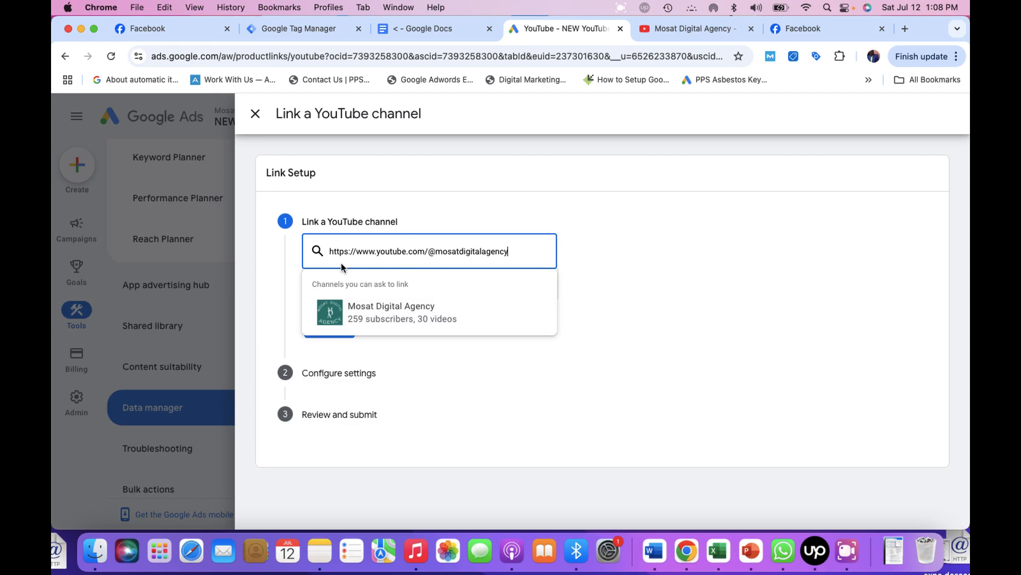
{"action": "left_click", "coordinate": [374, 315]}
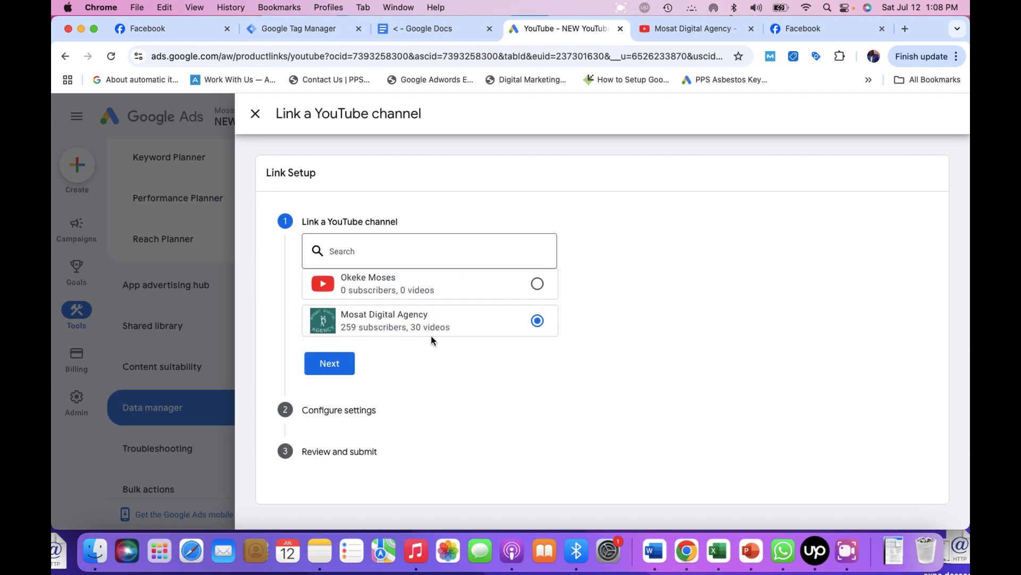
{"action": "left_click", "coordinate": [343, 365]}
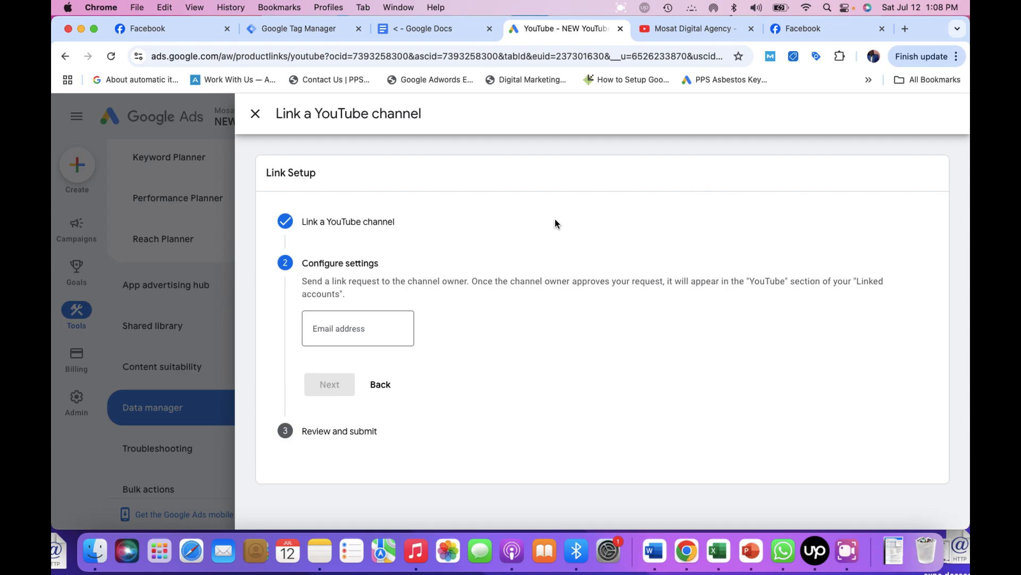
Switch to the browser tab with the Mosat Digital Agency YouTube channel page.
{"action": "left_click", "coordinate": [847, 551]}
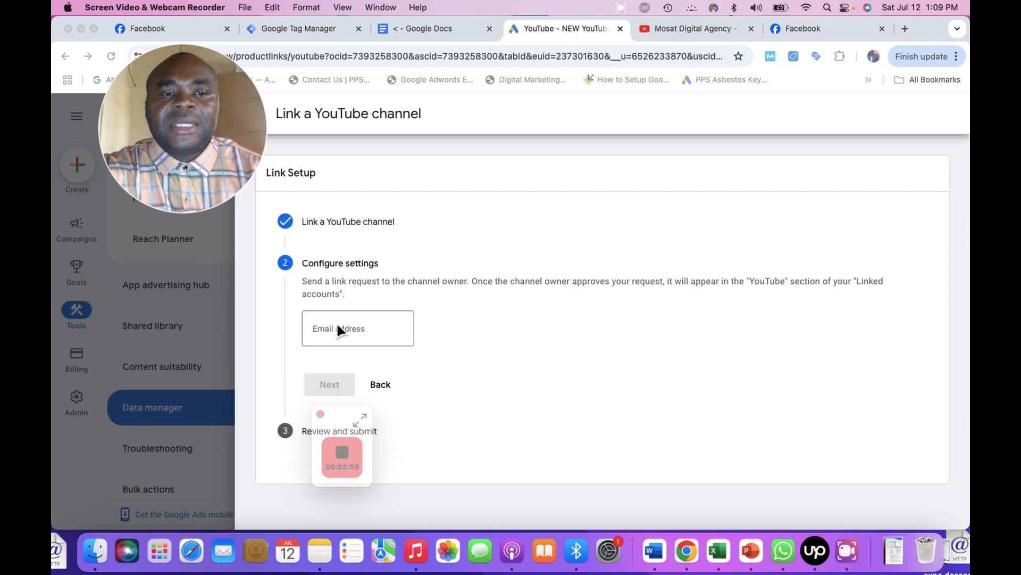
{"action": "left_click", "coordinate": [691, 27]}
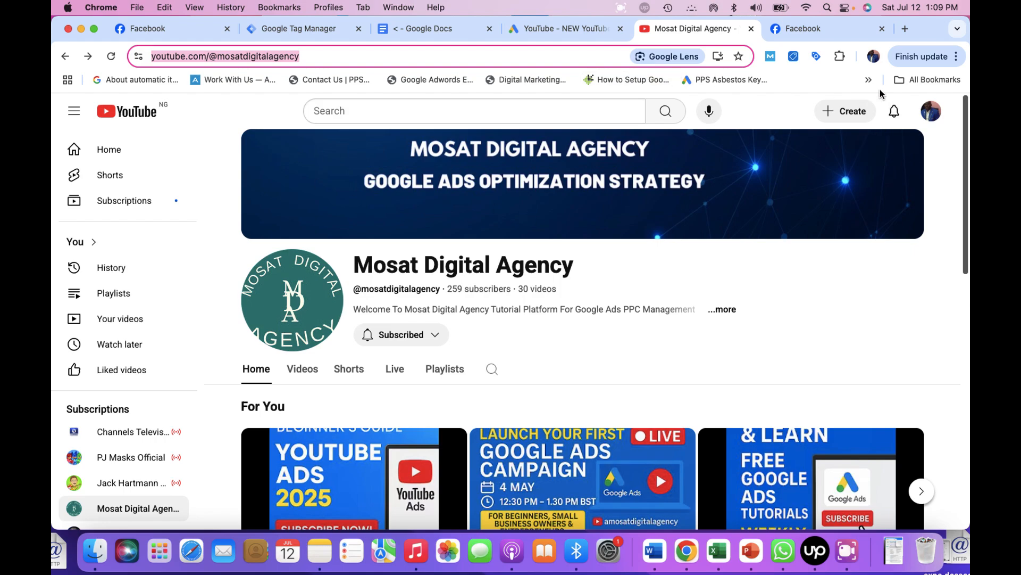
Check the signed-in YouTube account, then return to the Google Ads link setup tab.
{"action": "left_click", "coordinate": [931, 111]}
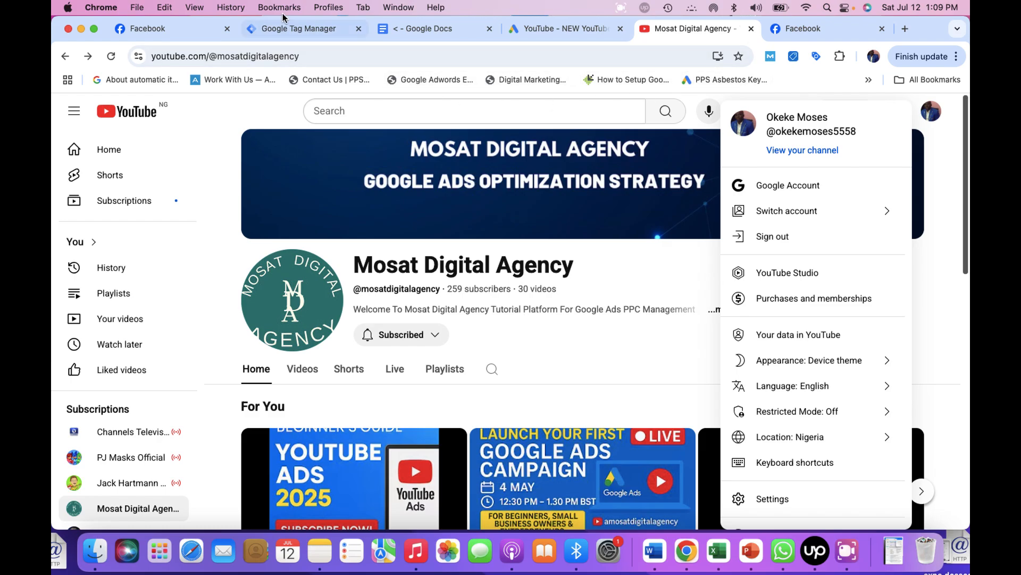
{"action": "left_click", "coordinate": [545, 27]}
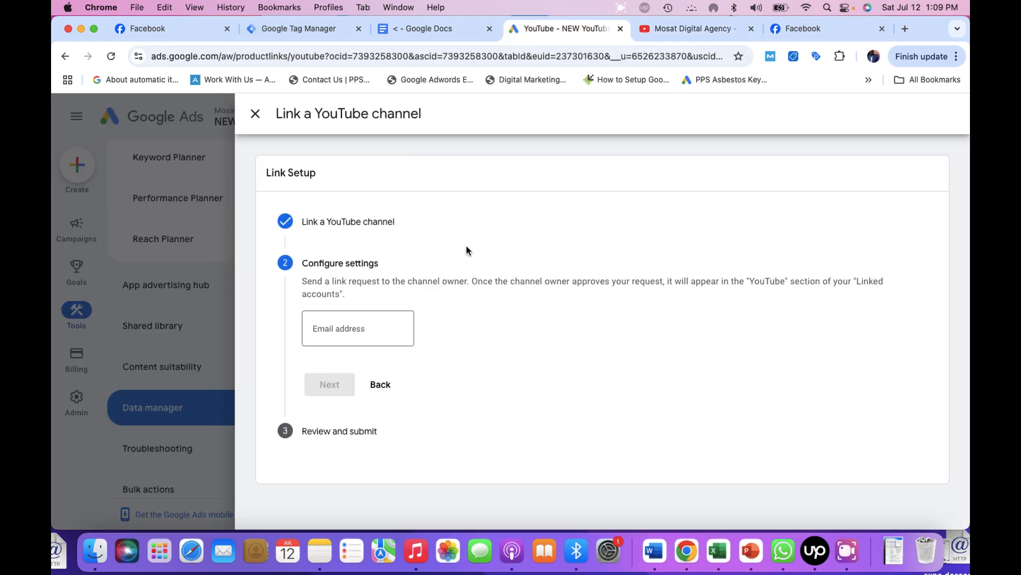
Enter the channel owner's email address and continue to the Review and submit step.
{"action": "left_click", "coordinate": [332, 328]}
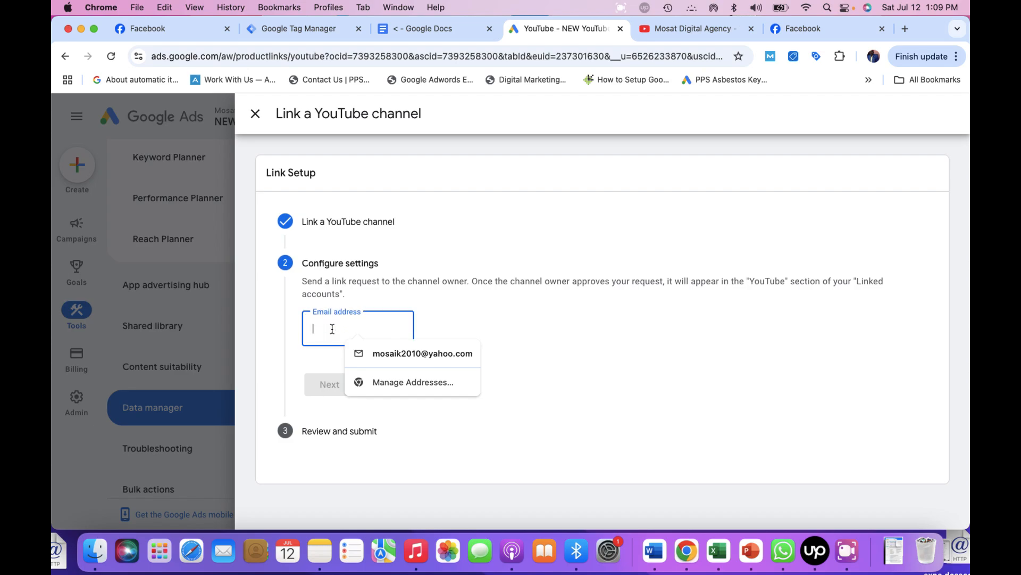
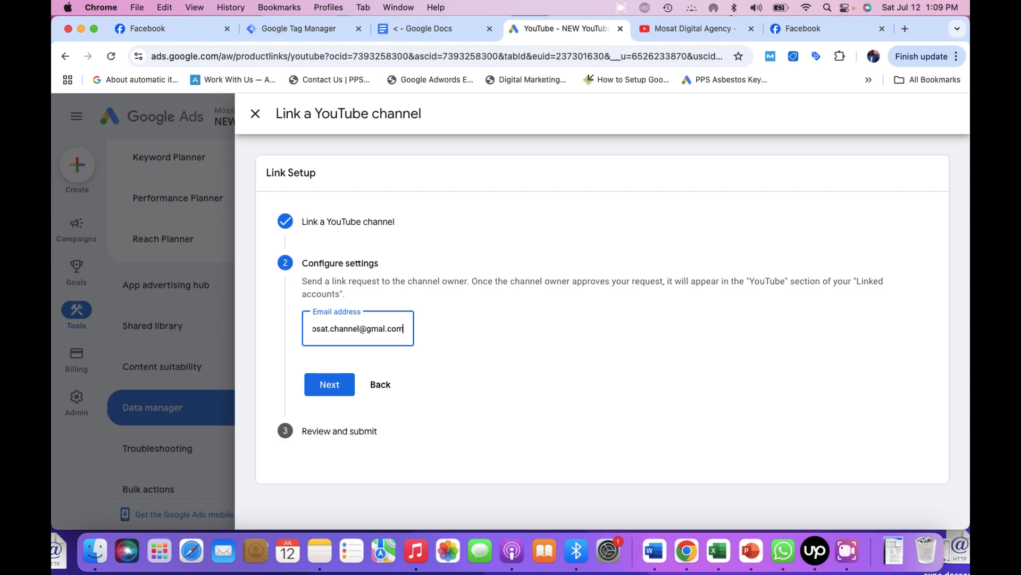
{"action": "left_click", "coordinate": [329, 385]}
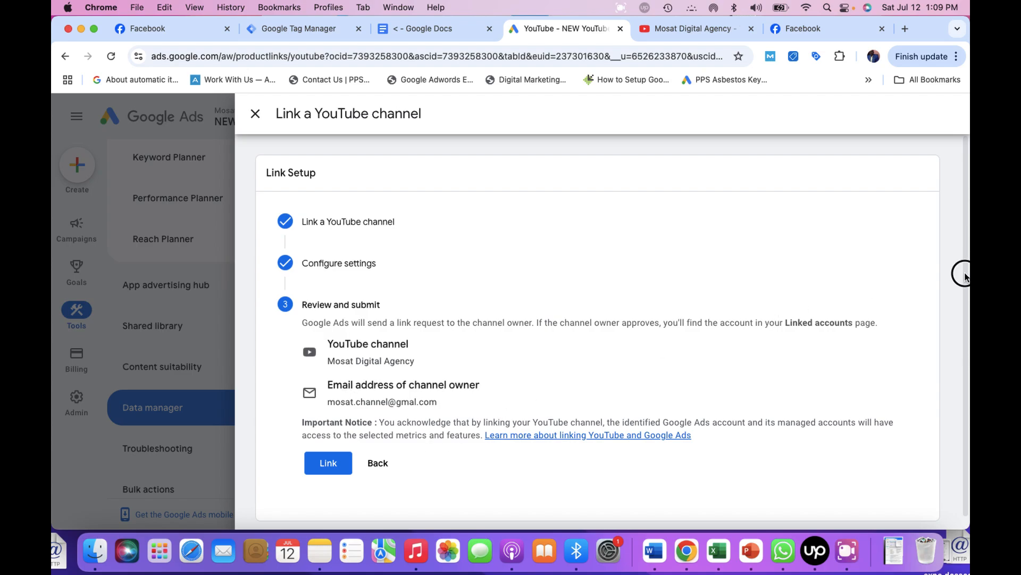
Send the link request so Mosat Digital Agency is marked Link requested.
{"action": "scroll", "coordinate": [969, 273], "scroll_direction": "down", "scroll_amount": 1}
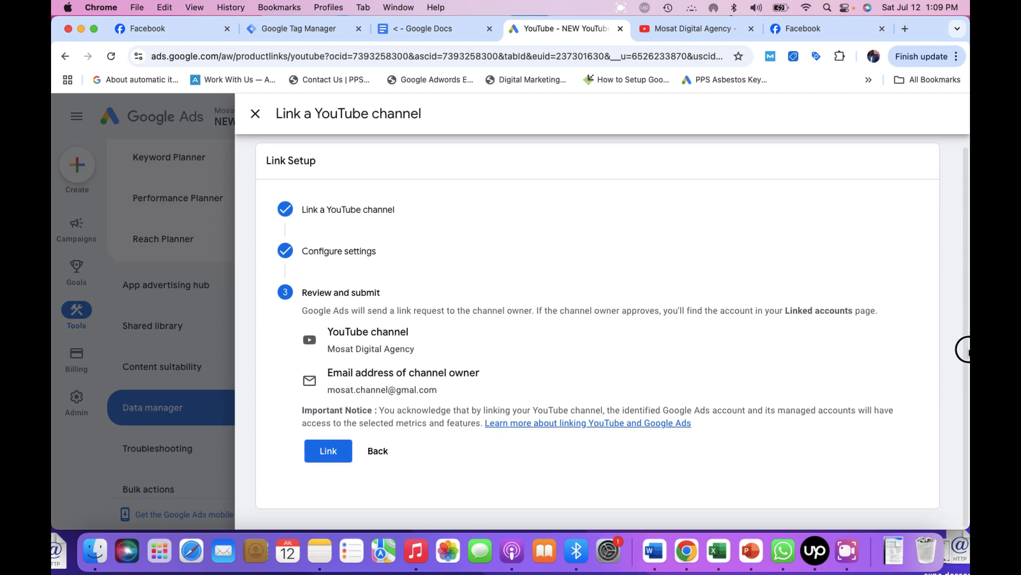
{"action": "left_click", "coordinate": [328, 456]}
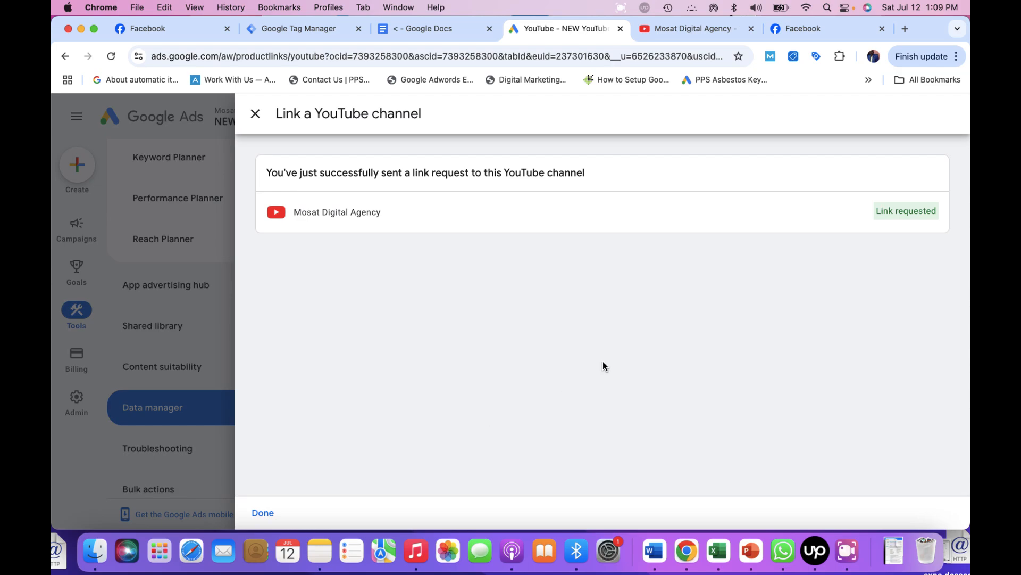
{"action": "left_click", "coordinate": [852, 565]}
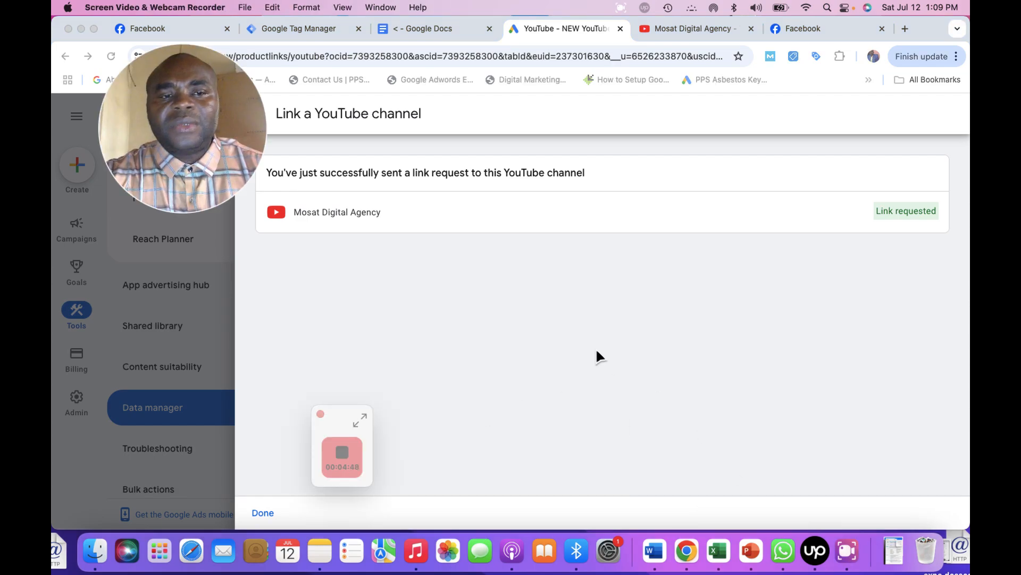